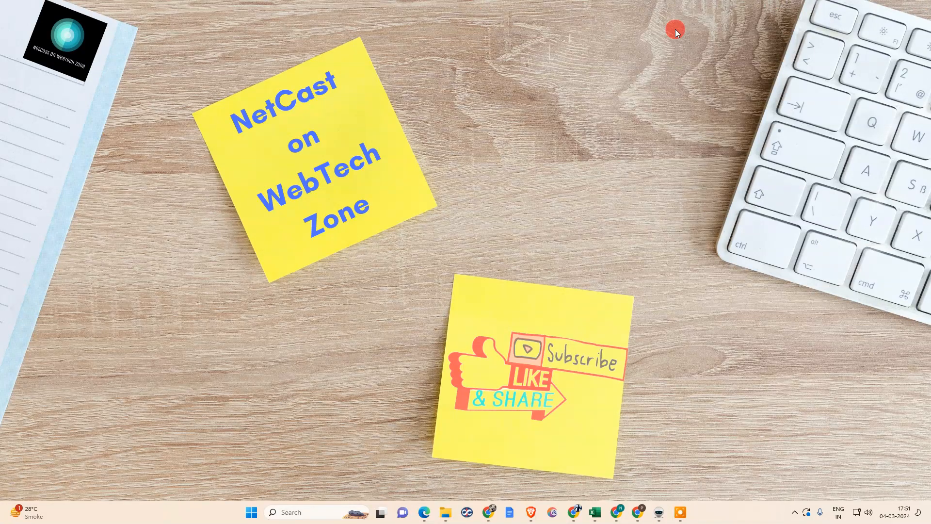
right_click(463, 86)
click(495, 125)
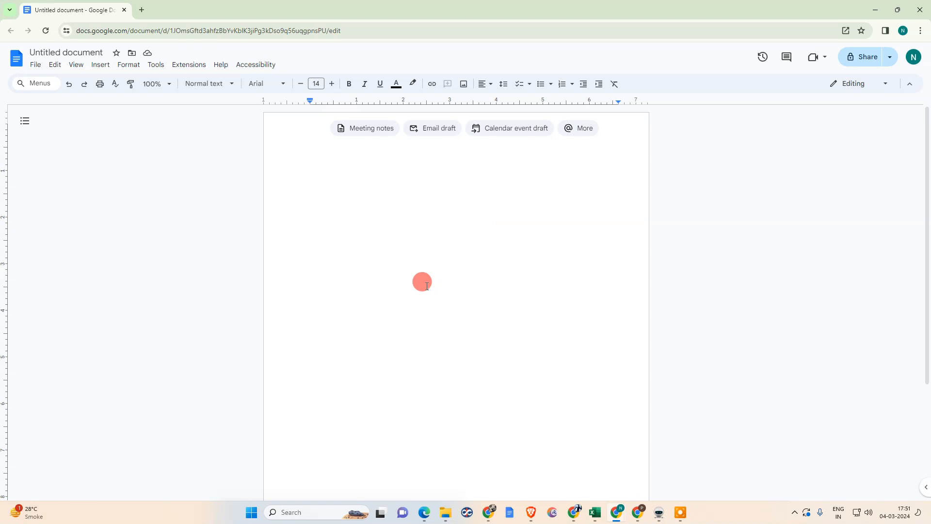
Step: Add an empty line at the top of the blank document and keep the insertion point on it
click(464, 85)
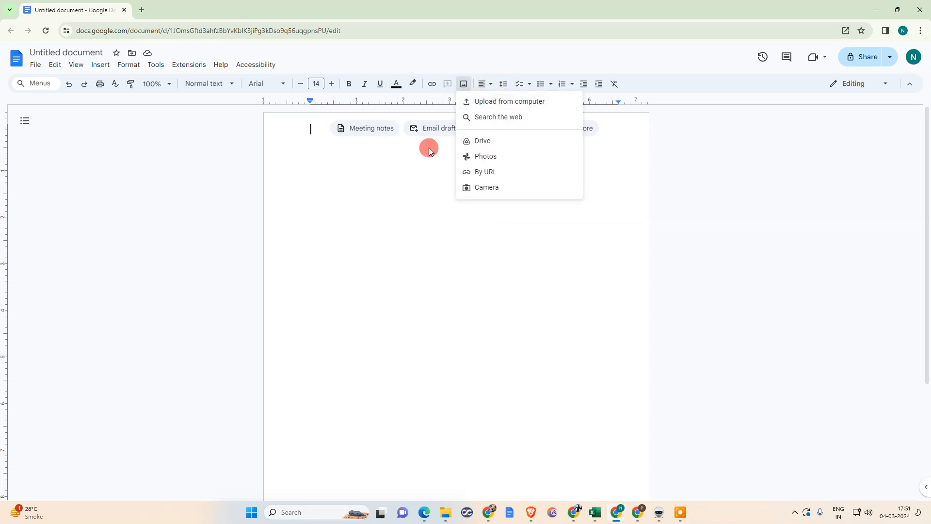
click(410, 177)
key(Return)
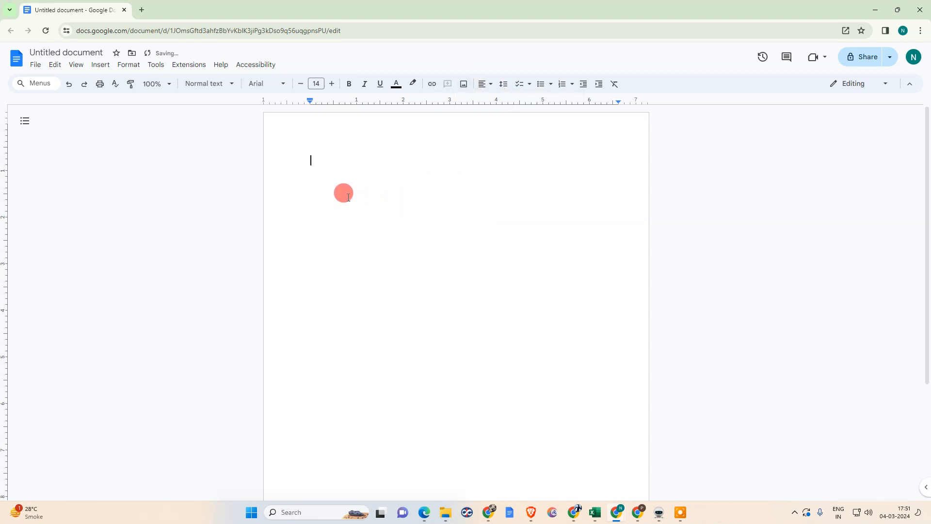
click(317, 156)
click(317, 159)
click(455, 85)
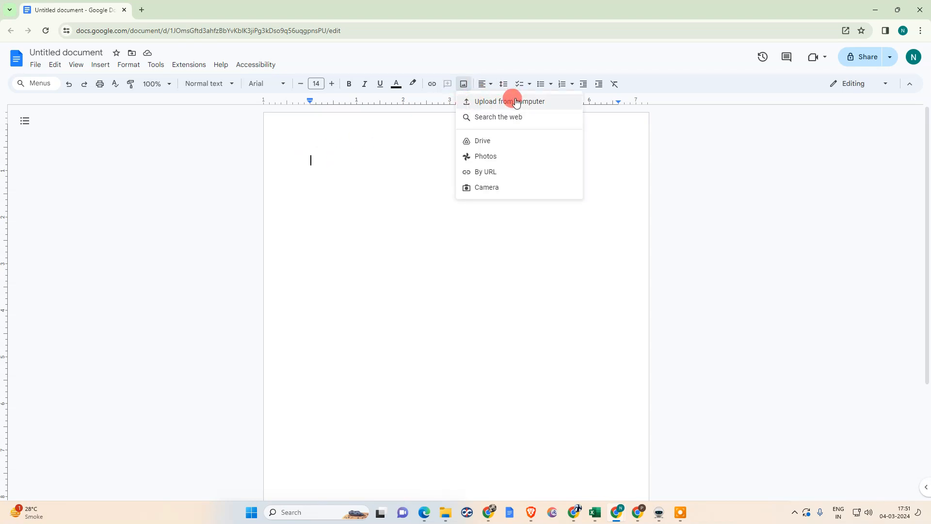
click(317, 176)
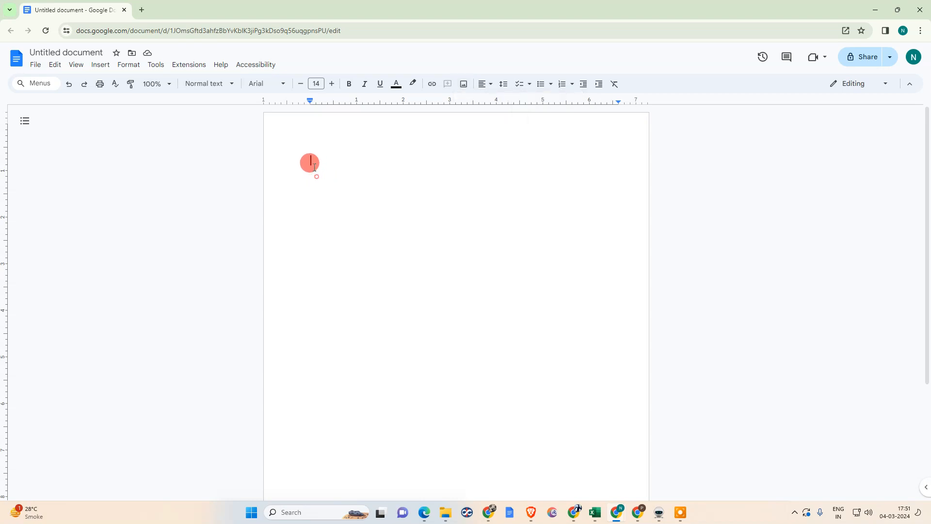
Step: Search the web for images to insert, using the query "ddocs"
click(463, 84)
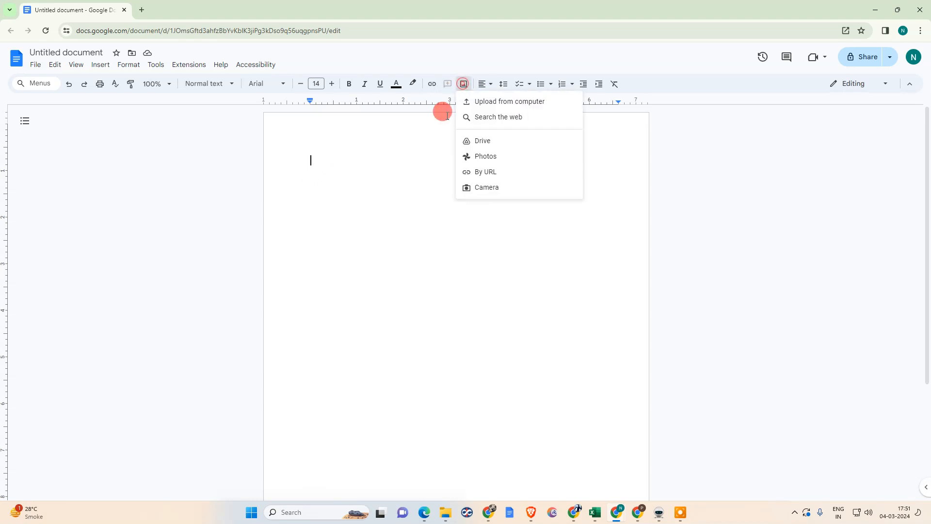
click(500, 118)
click(821, 87)
text(ddocs\)
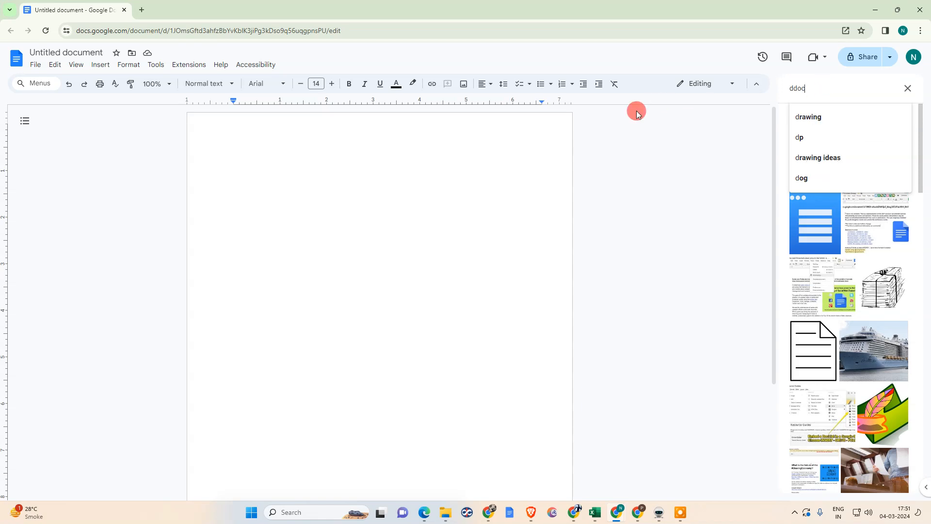
key(Return)
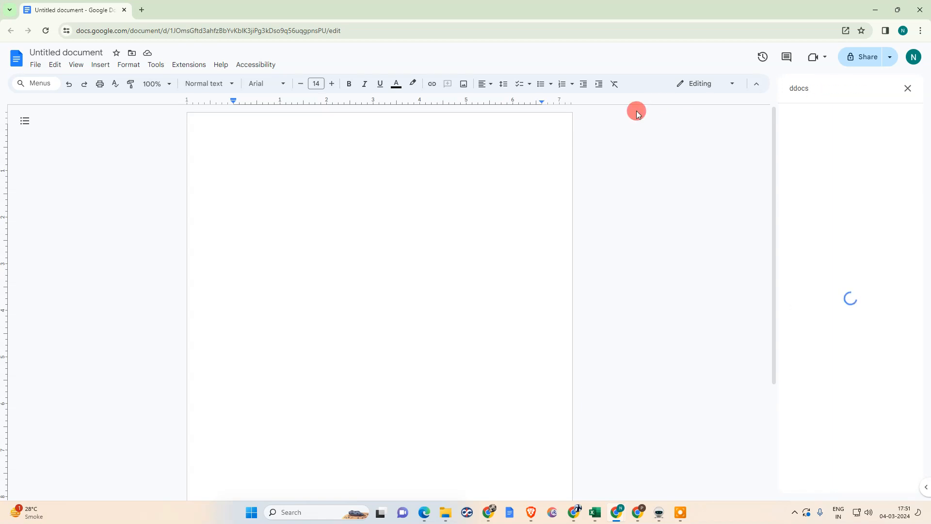
Step: Insert the blue window icon and the large blue document icon from the image results into the document
click(823, 220)
click(821, 152)
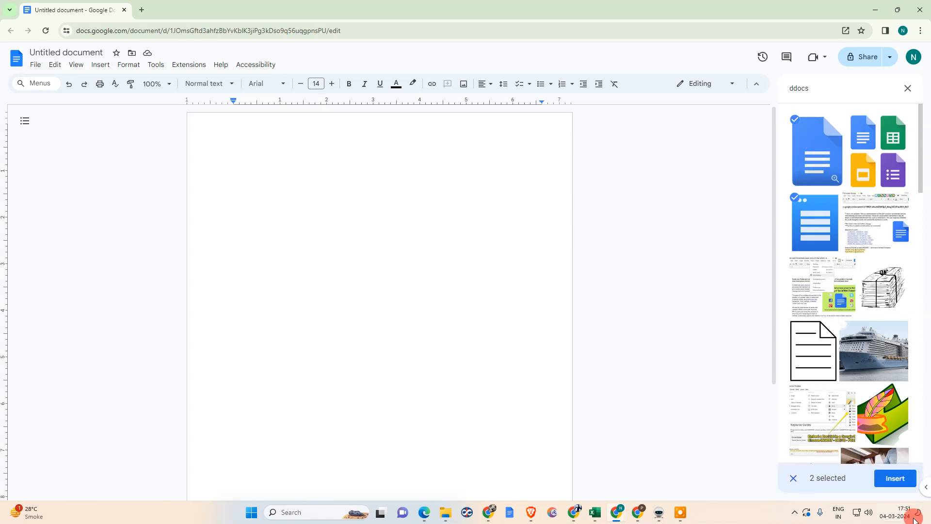
click(896, 479)
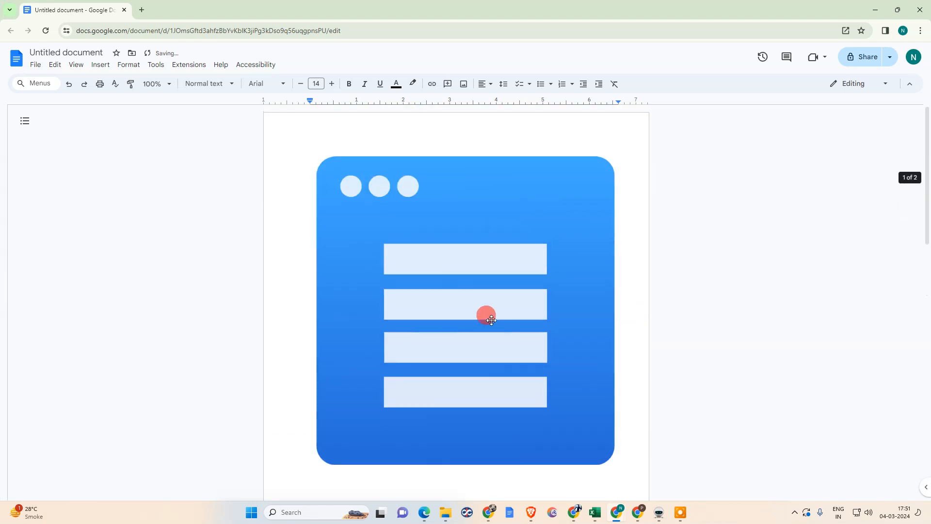
Step: Shrink the window icon image proportionally to about 3.9 inches wide
mouse_move(617, 512)
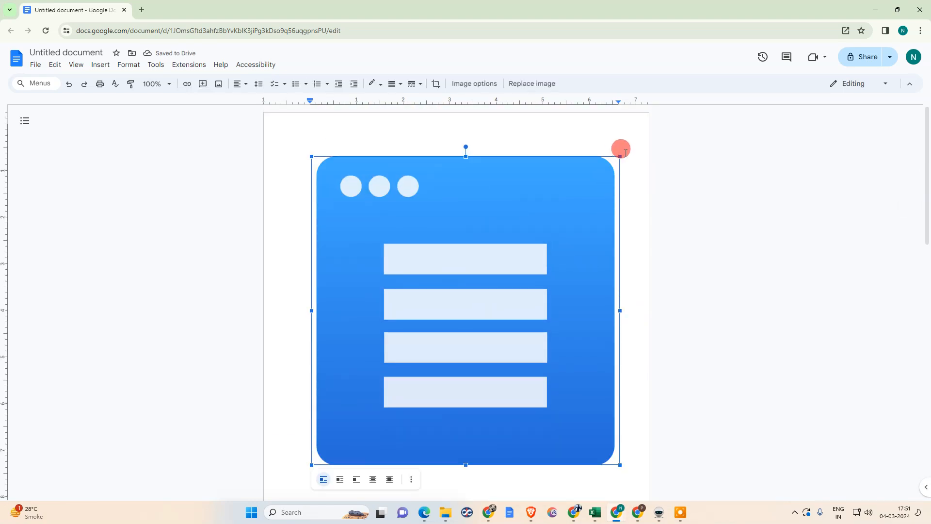
drag(618, 155, 430, 287)
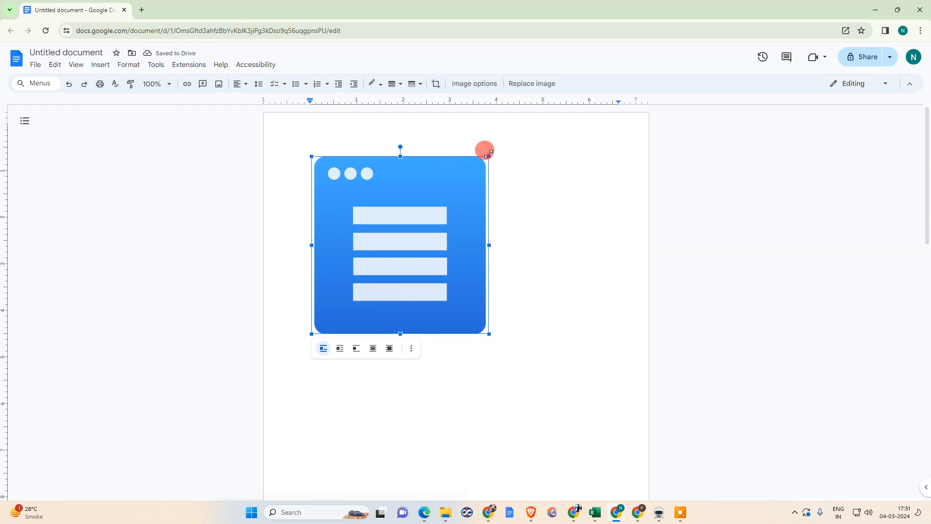
mouse_move(489, 156)
mouse_down()
mouse_move(466, 158)
mouse_move(391, 208)
mouse_move(511, 141)
mouse_move(485, 159)
mouse_up()
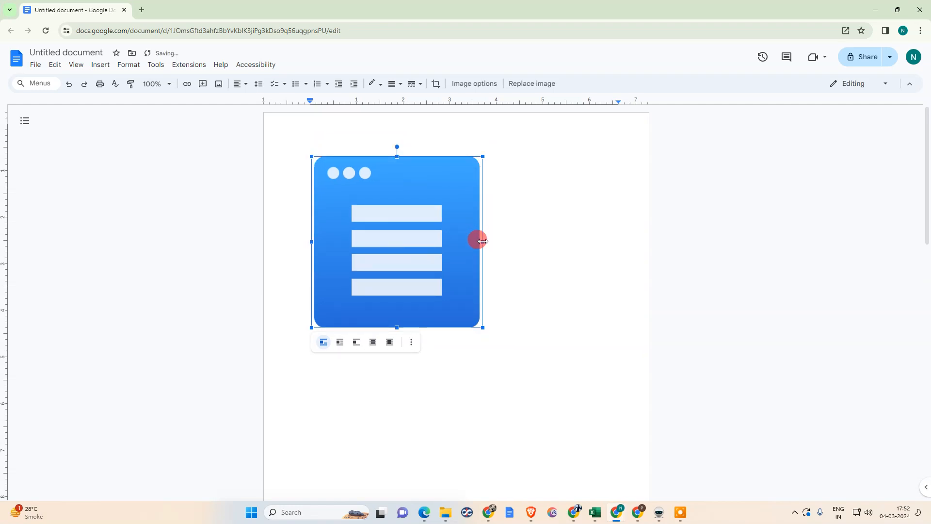
drag(483, 240, 481, 240)
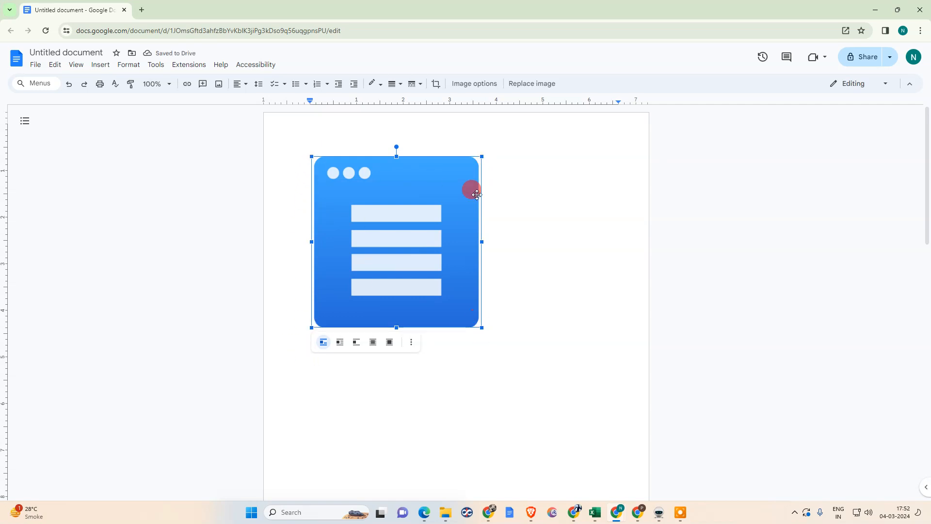
mouse_move(482, 156)
mouse_down()
mouse_move(406, 204)
mouse_move(494, 145)
mouse_up()
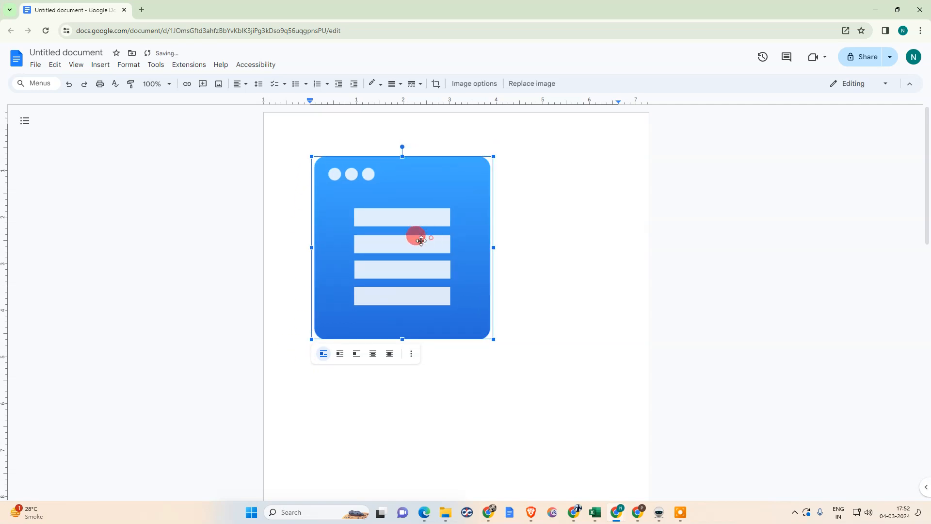
Step: Shrink the document icon image to about 2.2 inches wide so it fits beside the window icon image
scroll(564, 363, down, 10)
click(476, 321)
drag(617, 188, 480, 386)
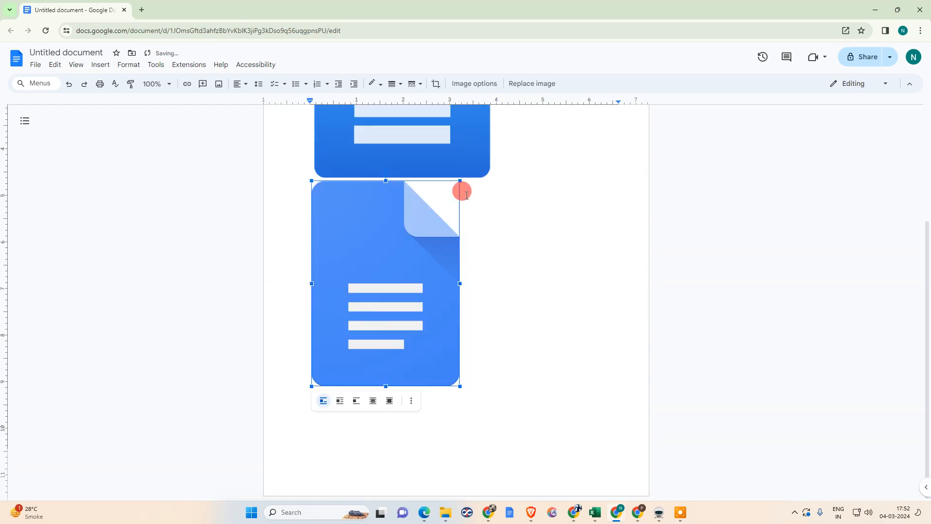
drag(458, 179, 417, 242)
scroll(524, 372, up, 3)
Step: Set both the window icon image and the document icon image to wrap text
click(386, 201)
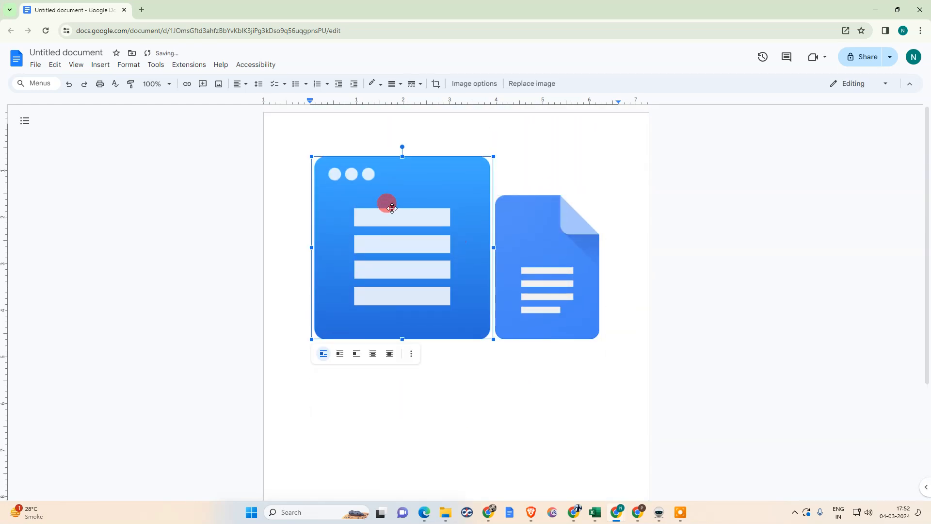
click(339, 355)
click(498, 239)
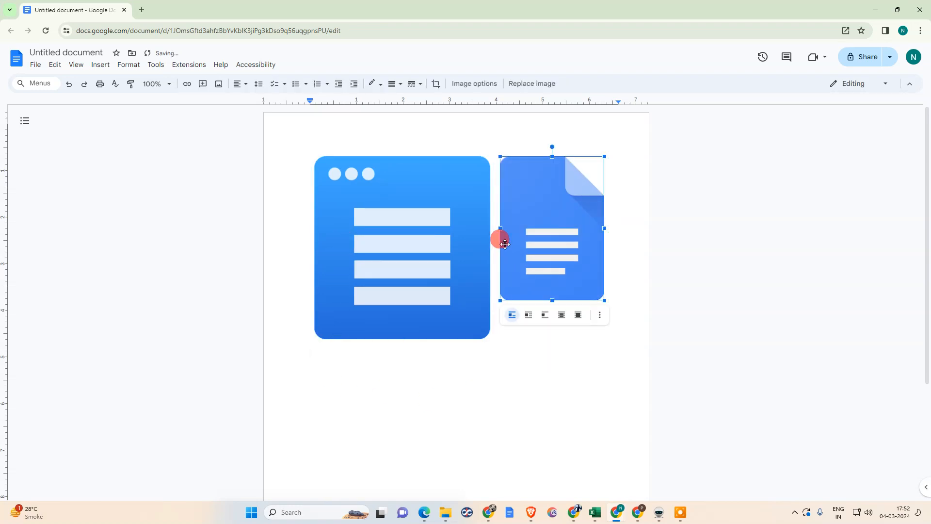
click(529, 316)
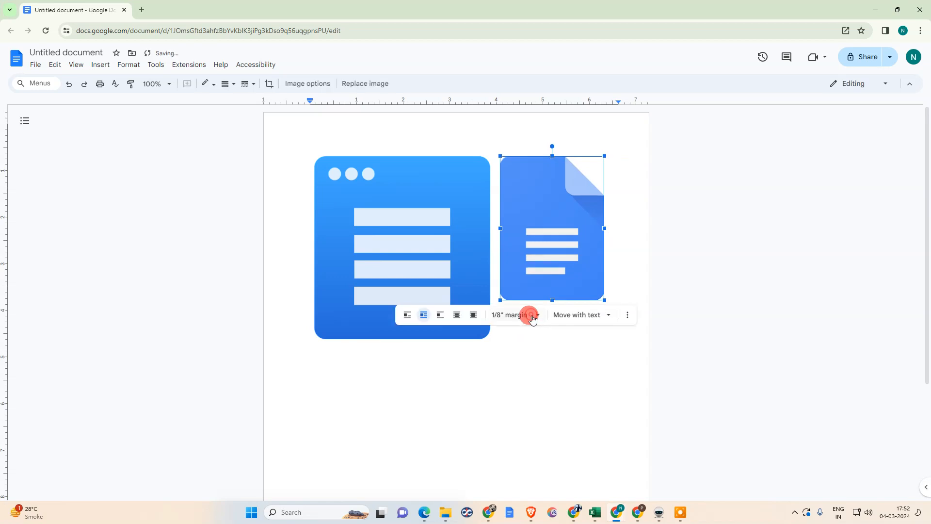
click(524, 380)
Step: Resize the window icon image to about 3.6 inches wide and move it toward the page's upper-left corner
click(407, 280)
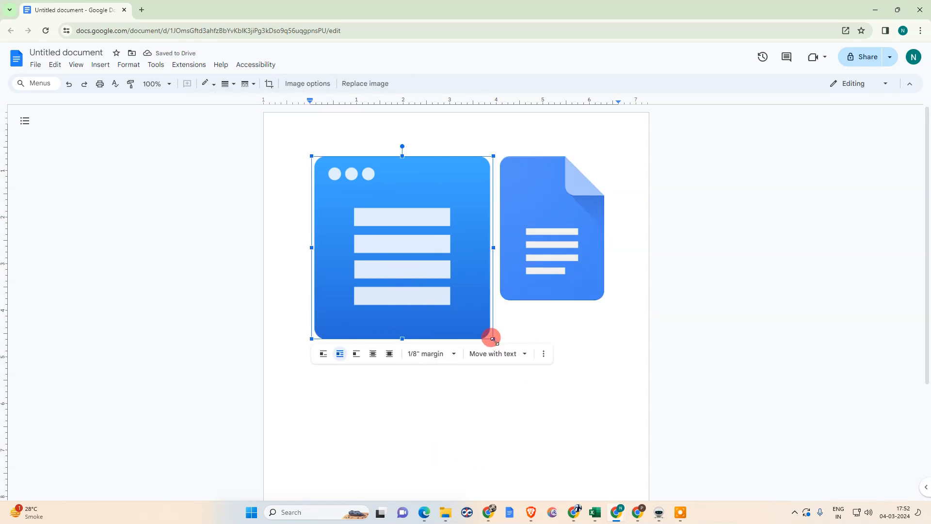
drag(493, 337, 430, 275)
drag(364, 219, 344, 209)
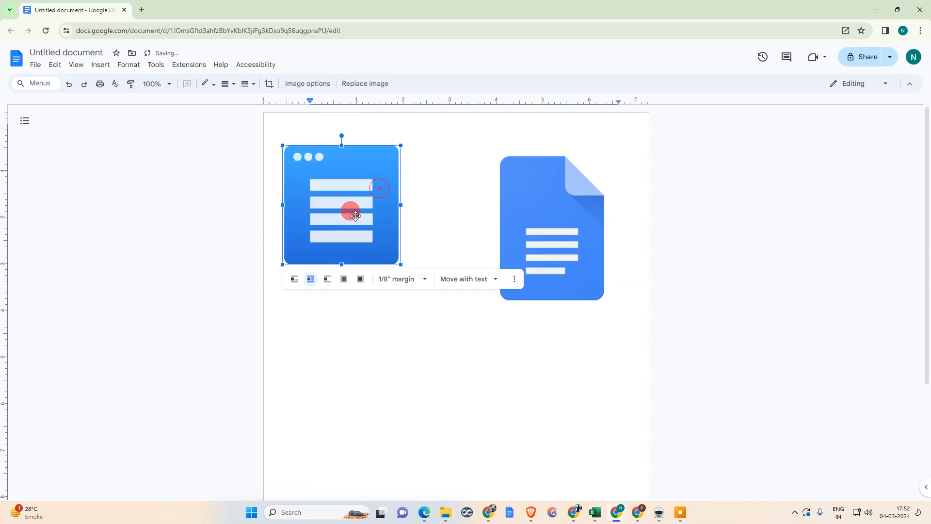
drag(399, 261, 449, 313)
drag(370, 217, 374, 223)
Step: Enlarge the document icon image to match the window icon's height and align both images side by side near the page's top
drag(543, 236, 511, 220)
drag(575, 288, 592, 301)
click(511, 424)
drag(523, 231, 558, 241)
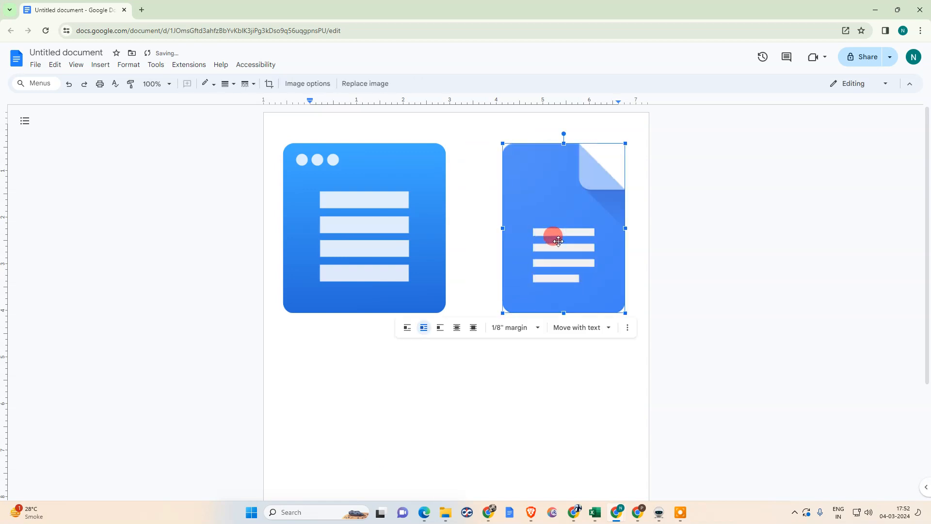
drag(391, 246, 384, 245)
drag(536, 241, 523, 238)
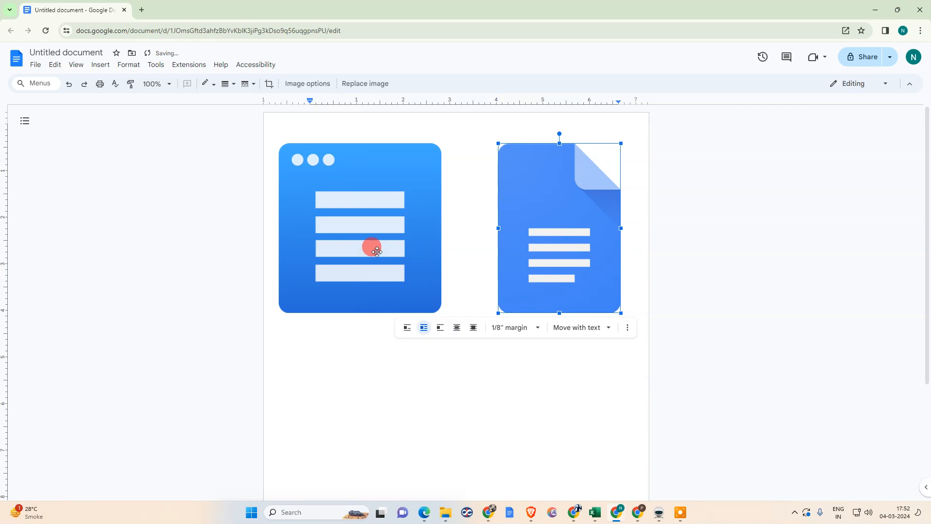
click(404, 383)
click(374, 255)
click(504, 248)
click(343, 250)
click(356, 371)
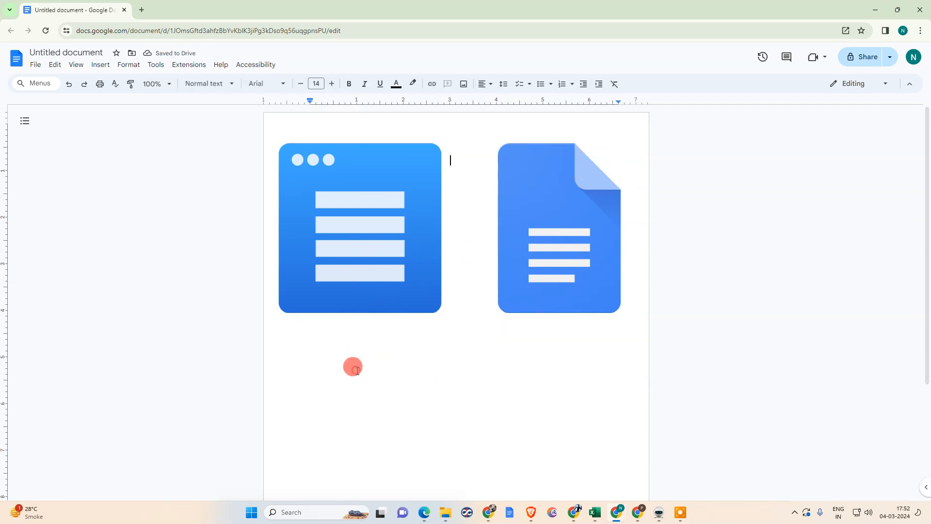
scroll(401, 350, down, 1)
scroll(400, 350, down, 1)
scroll(310, 244, up, 2)
scroll(398, 265, down, 3)
scroll(632, 218, up, 1)
scroll(632, 218, up, 3)
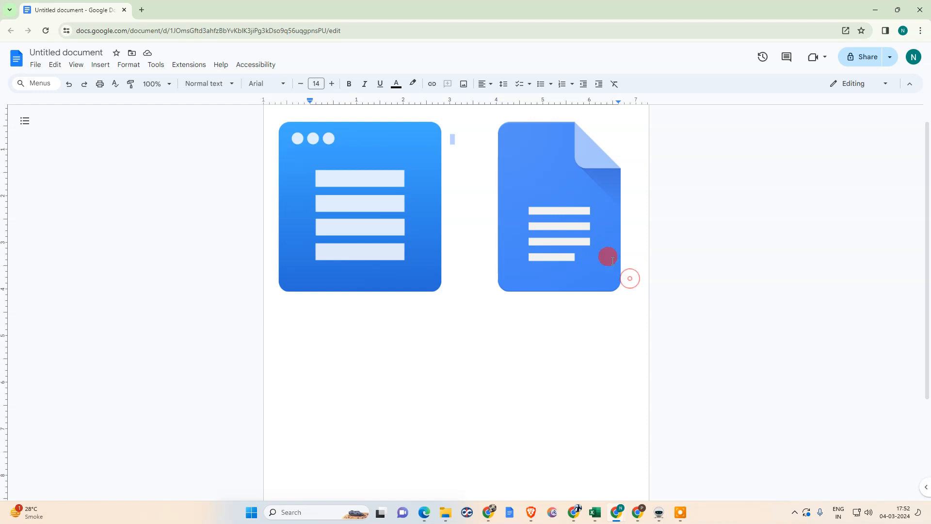
click(625, 276)
click(619, 353)
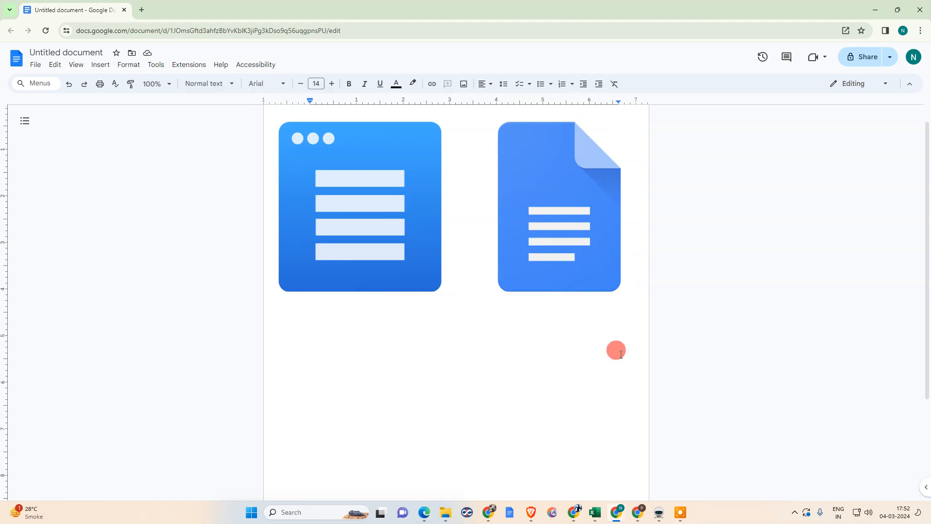
scroll(624, 271, up, 1)
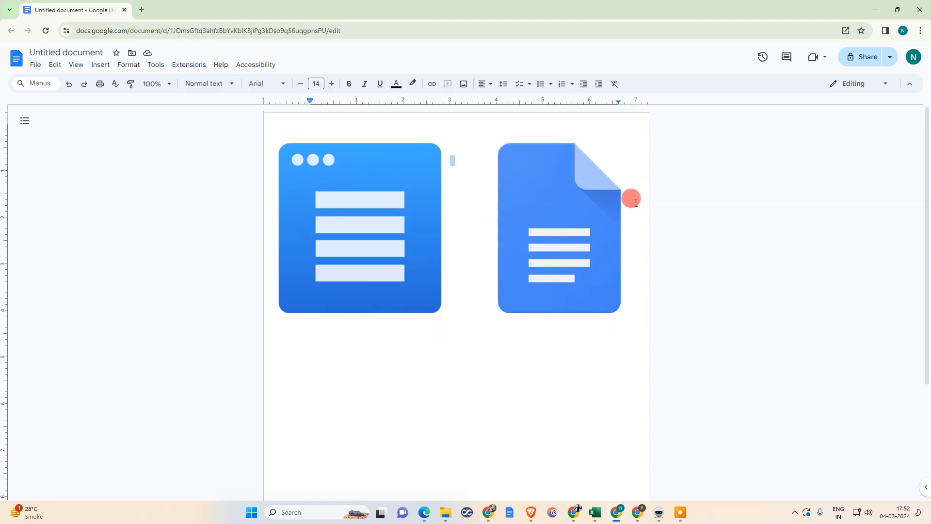
click(616, 141)
click(366, 393)
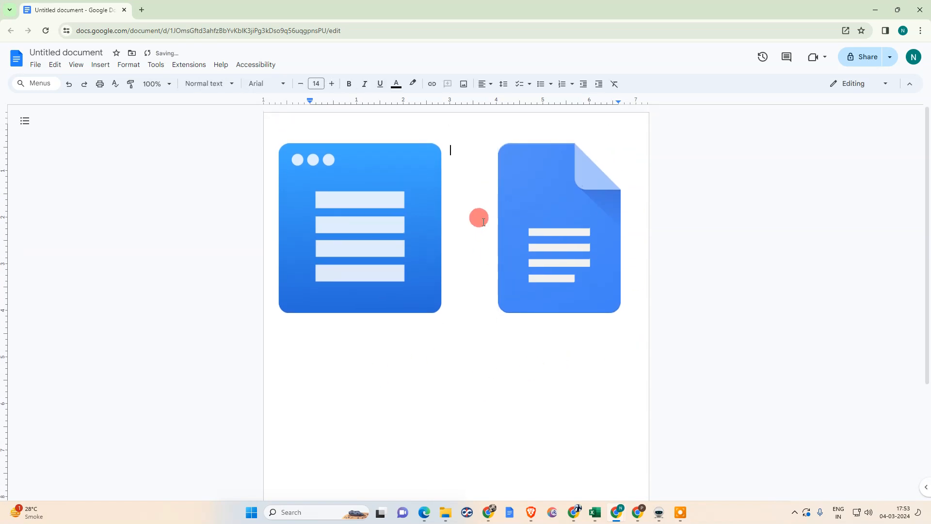
click(392, 224)
click(608, 240)
scroll(422, 353, down, 3)
scroll(312, 280, up, 3)
click(329, 339)
scroll(383, 335, down, 3)
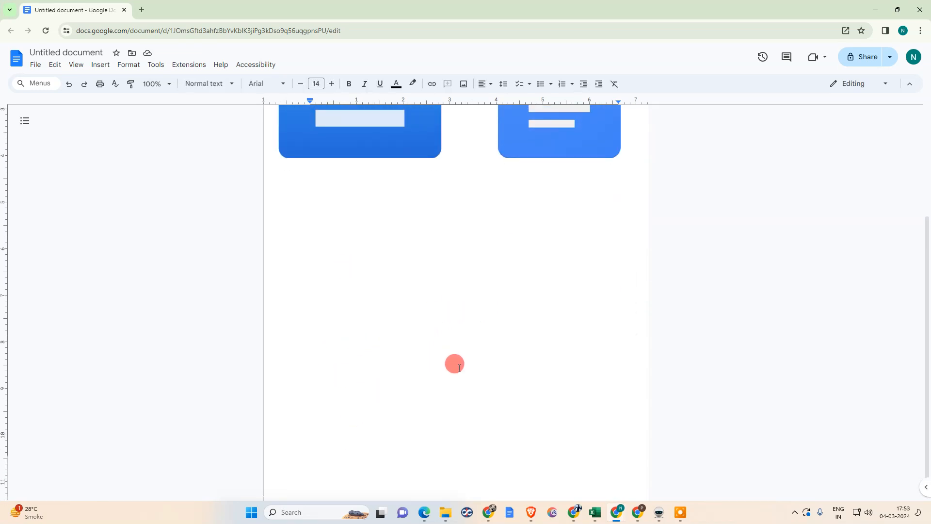
scroll(454, 364, up, 4)
Step: Add the sample text "Asdfa sdfa sdf asdf asdf asdf" on a line below the two images
click(417, 122)
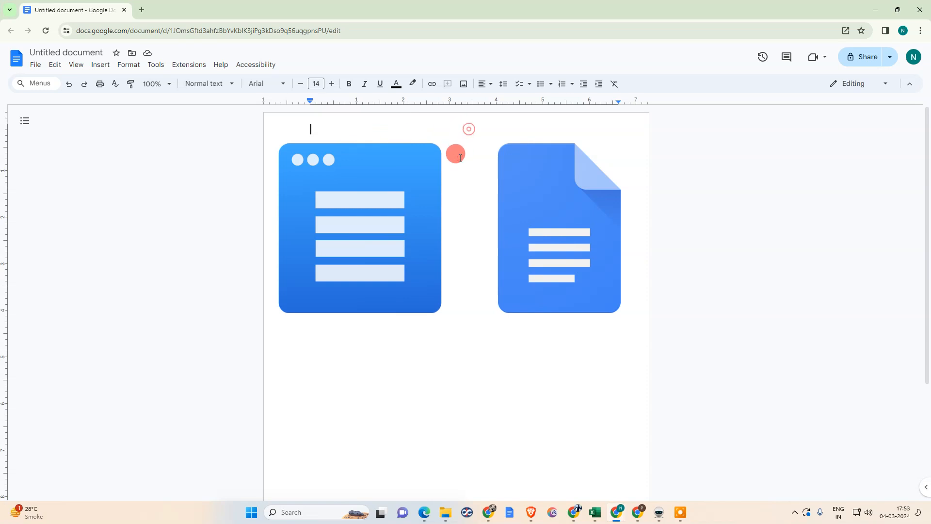
click(464, 231)
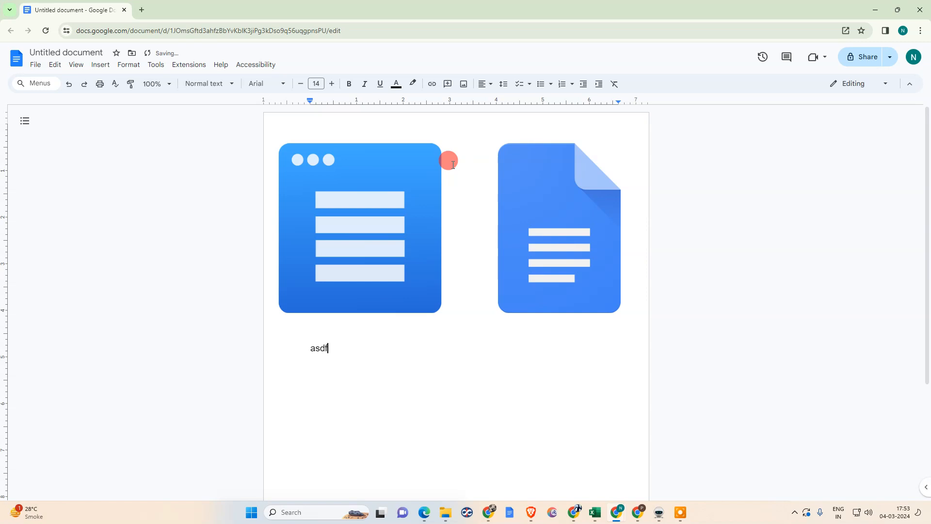
text(df asdf asdf asdf)
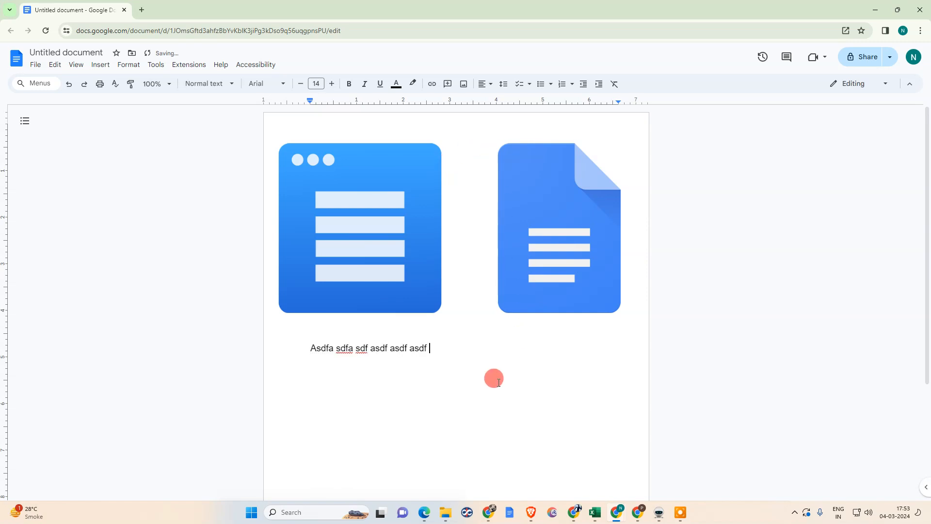
key(ctrl+a)
key(BackSpace)
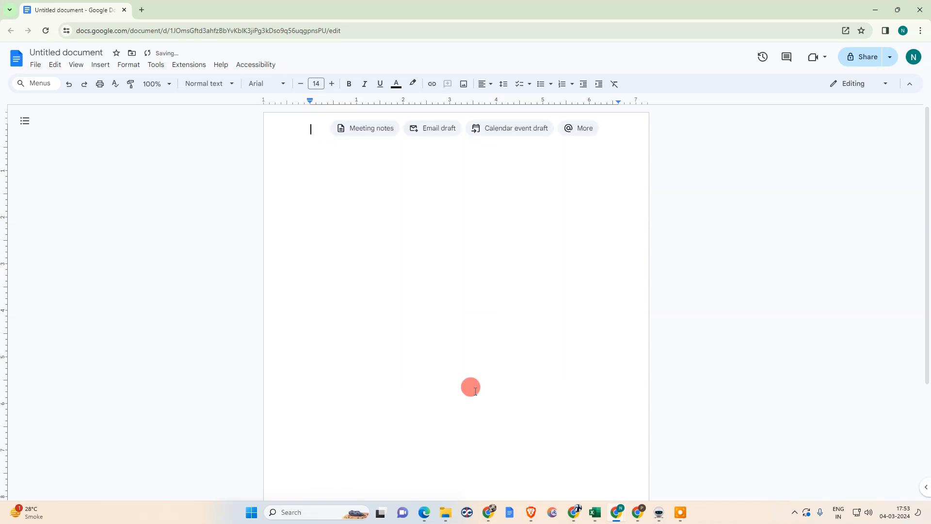
key(ctrl+z)
Step: Delete the document's entire content, including both images and the sample text
click(355, 311)
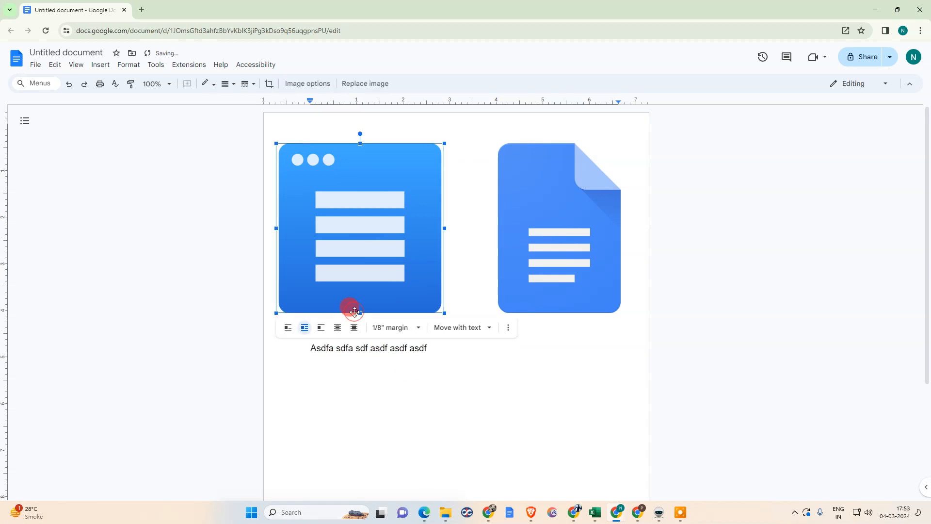
click(451, 424)
key(ctrl+a)
key(BackSpace)
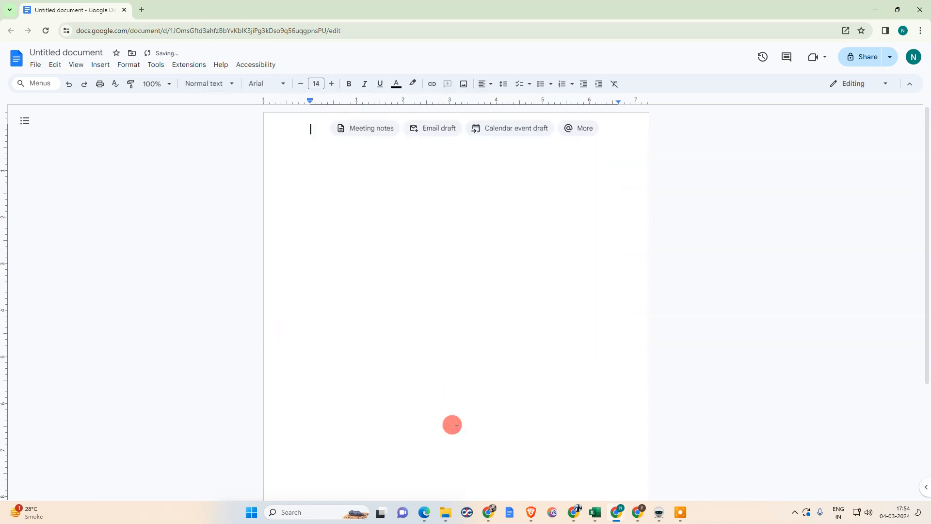
Step: Start a new drawing for insertion at the top of the empty document
click(100, 65)
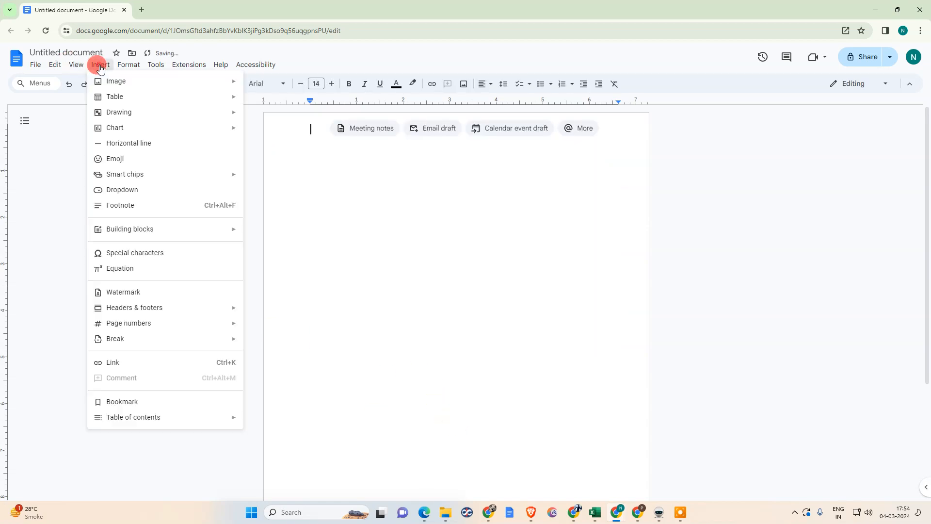
mouse_move(141, 113)
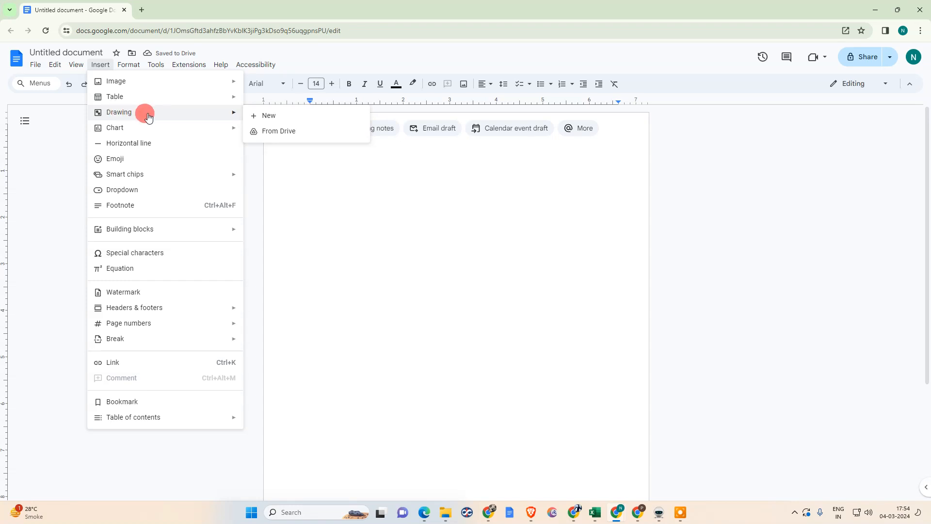
click(272, 116)
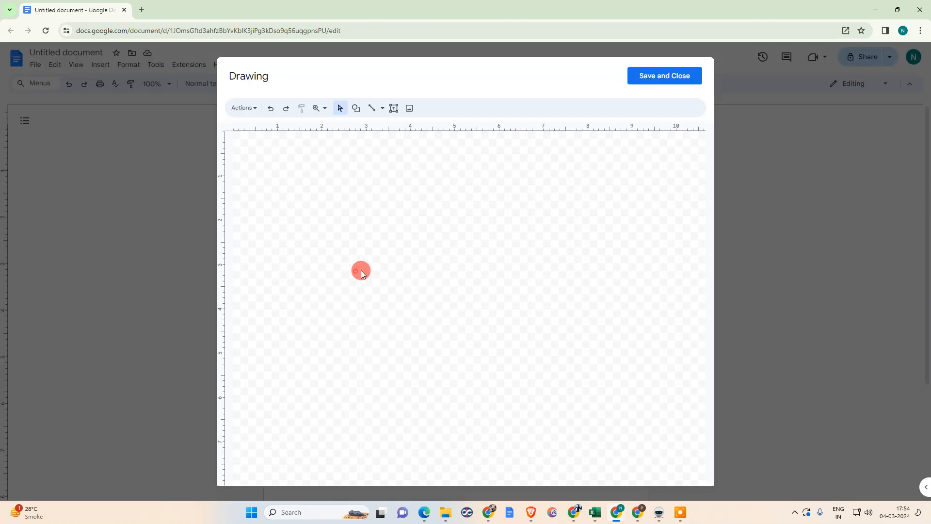
click(408, 108)
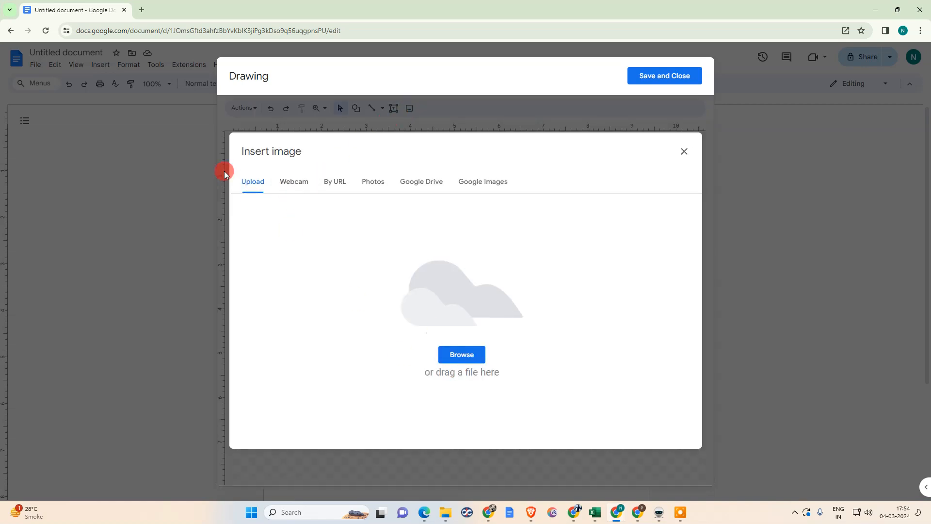
click(462, 187)
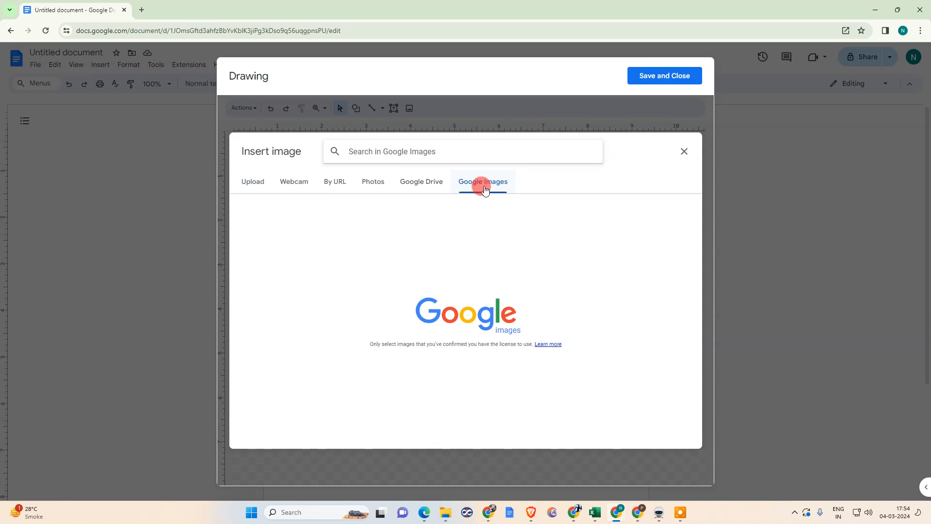
click(685, 151)
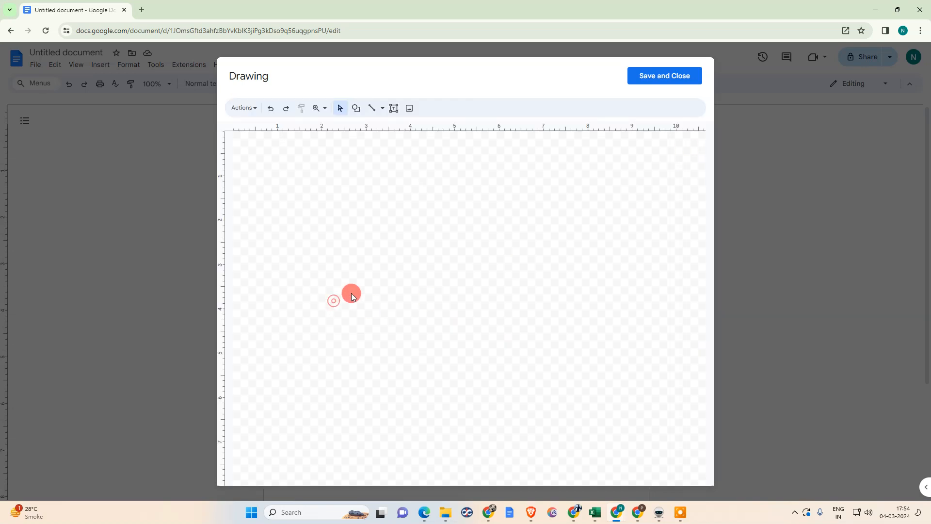
Step: Paste two copies of the window icon image into the drawing and place them side by side on the canvas
drag(329, 198, 332, 286)
key(ctrl+v)
drag(467, 213, 539, 285)
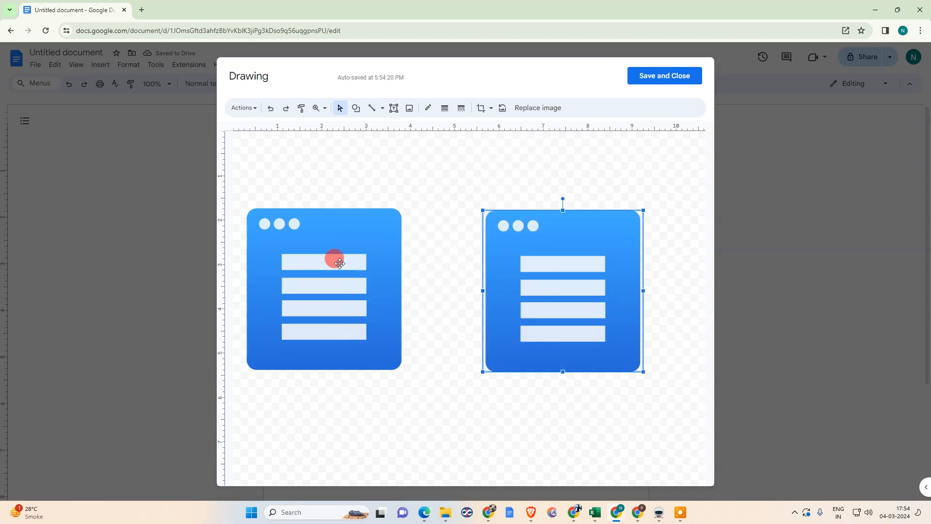
drag(339, 264, 358, 252)
drag(565, 298, 567, 272)
drag(374, 266, 382, 247)
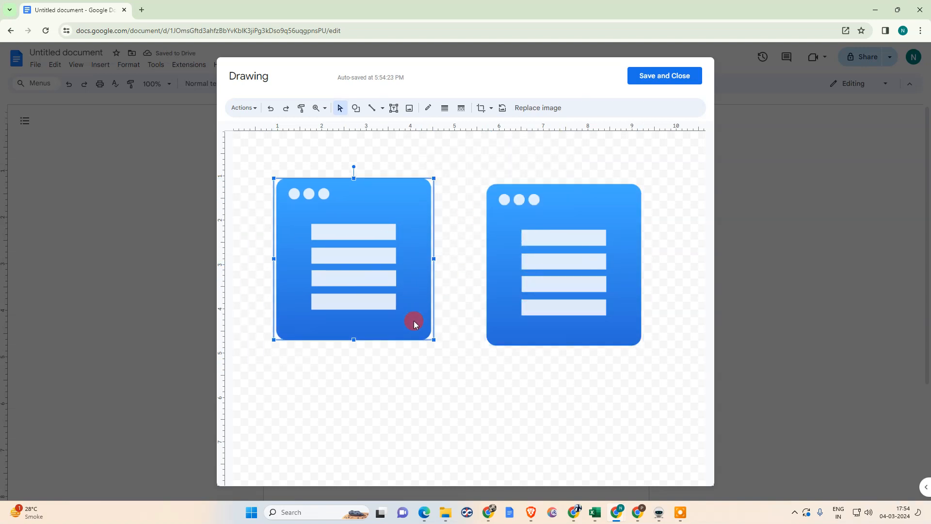
Step: Enlarge both window icon images in the drawing to about 4.5 inches wide each
drag(433, 337, 448, 361)
drag(394, 307, 374, 282)
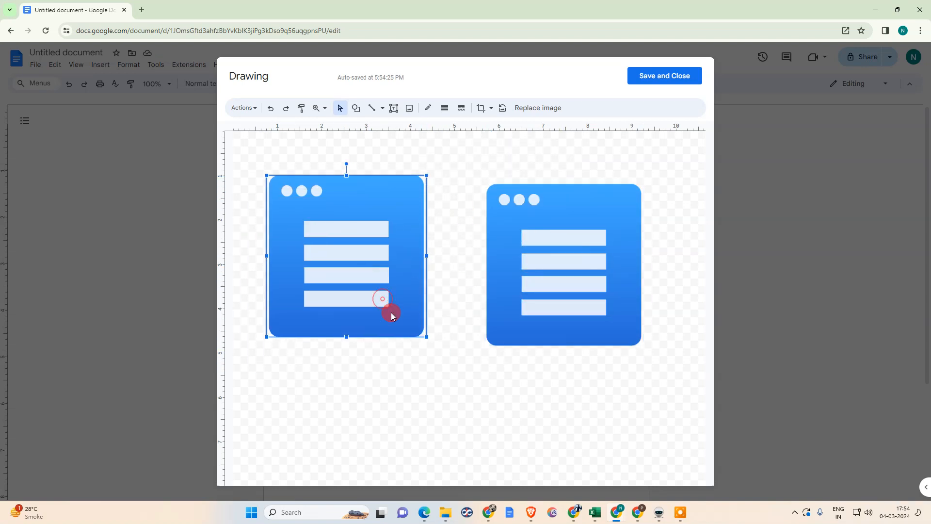
drag(424, 335, 464, 377)
drag(557, 293, 592, 278)
drag(511, 335, 485, 376)
drag(522, 310, 556, 306)
Step: Move the two images apart toward opposite edges of the drawing canvas and align them at the same height
drag(376, 320, 351, 321)
drag(605, 311, 590, 311)
drag(525, 292, 536, 296)
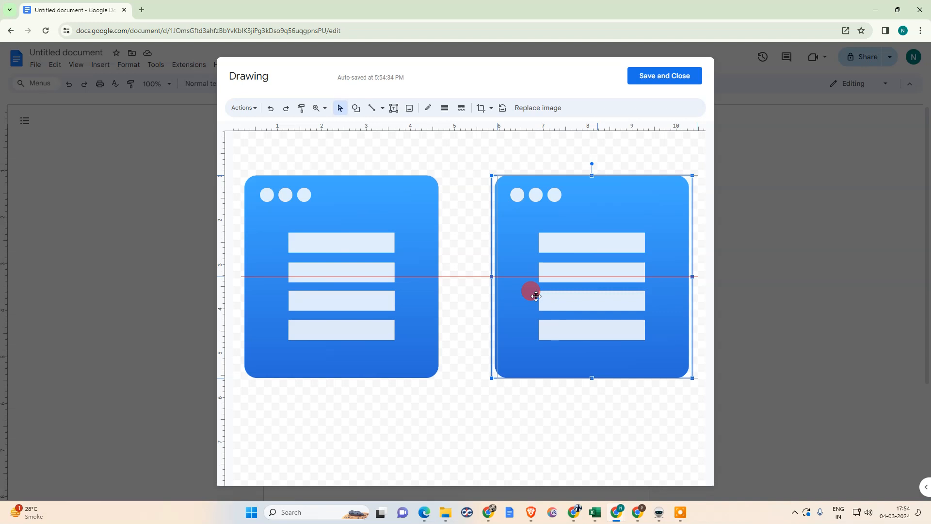
drag(535, 295, 541, 296)
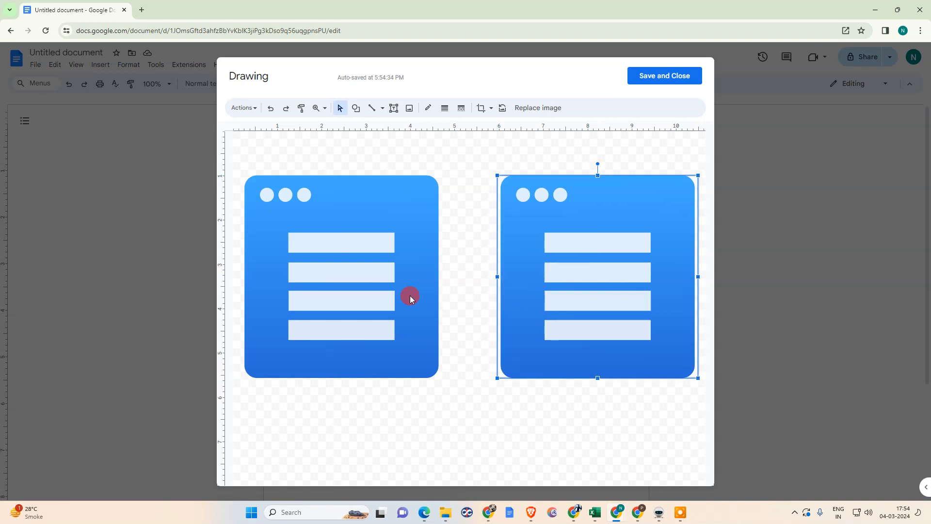
mouse_move(497, 176)
mouse_down()
mouse_move(488, 162)
mouse_move(497, 174)
mouse_up()
Step: Save the two-image drawing and insert it into the document
click(485, 438)
click(363, 315)
click(609, 274)
click(667, 79)
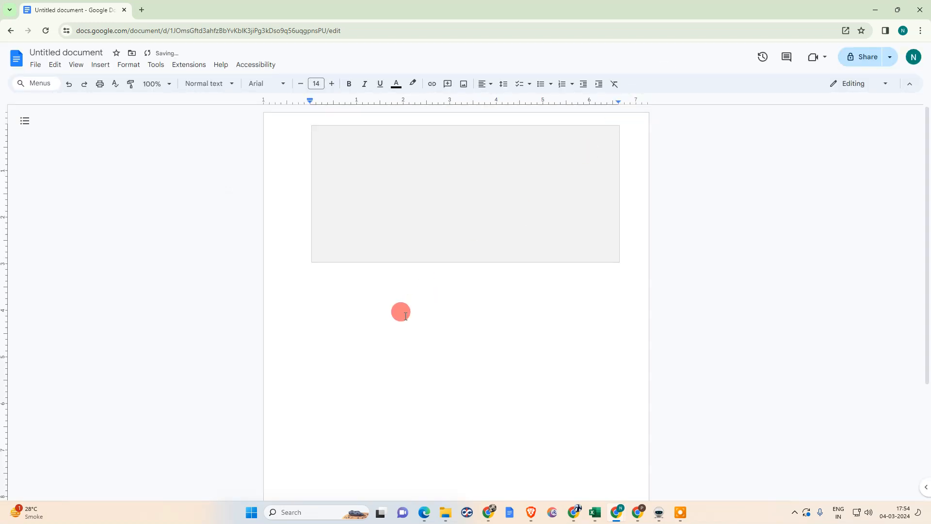
Step: Set the inserted drawing to wrap text and enlarge it to about 7.5 inches wide, beyond both page margins
click(405, 182)
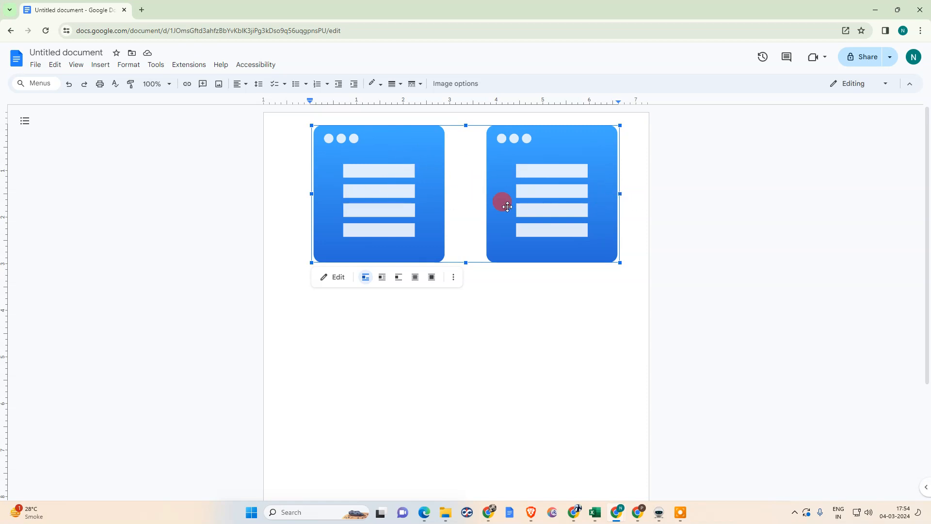
click(381, 280)
drag(309, 265, 292, 280)
drag(619, 130, 630, 118)
Step: Reposition the drawing near the page's top so that both images fit within the page width
drag(492, 185, 462, 325)
drag(466, 203, 451, 293)
drag(490, 189, 466, 219)
Step: Add the sample text "Asdfasdf asdf asdf asdf", "Asd" and "F" on separate lines below the drawing, and show the desktop
click(484, 337)
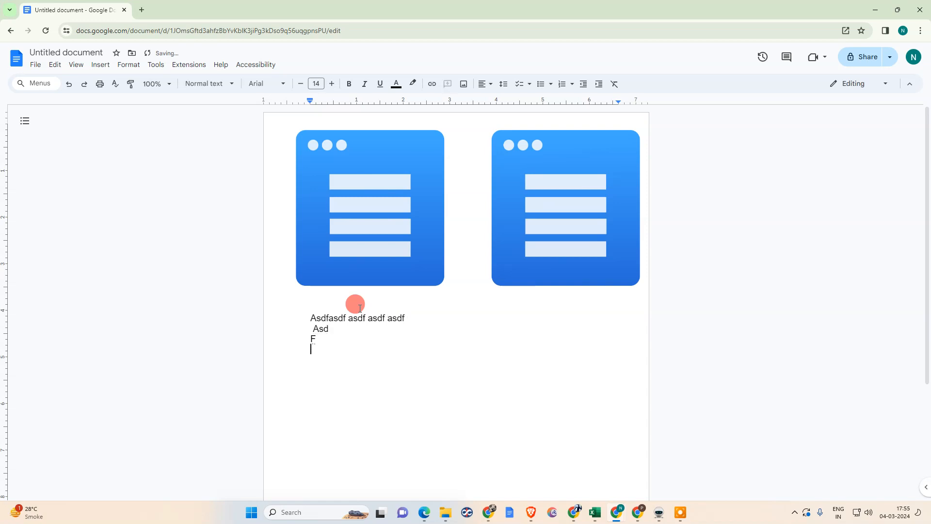
key(super+d)
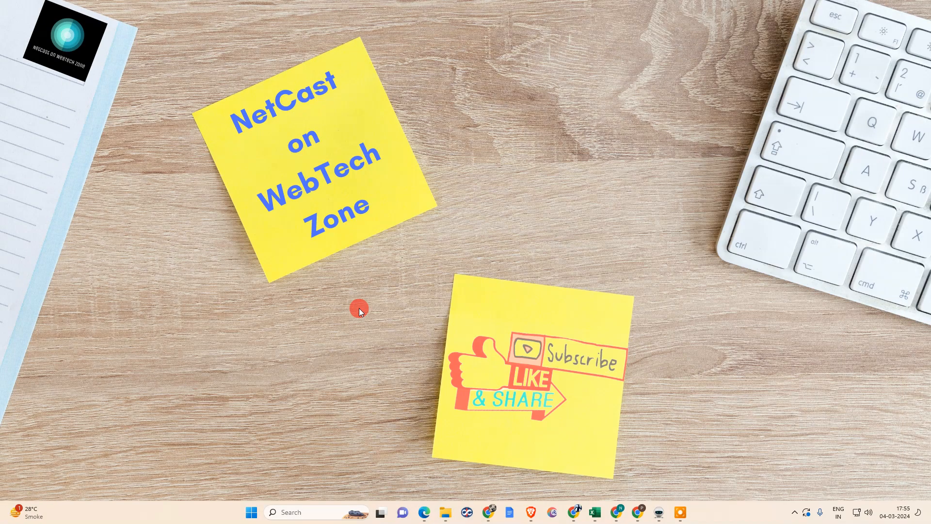